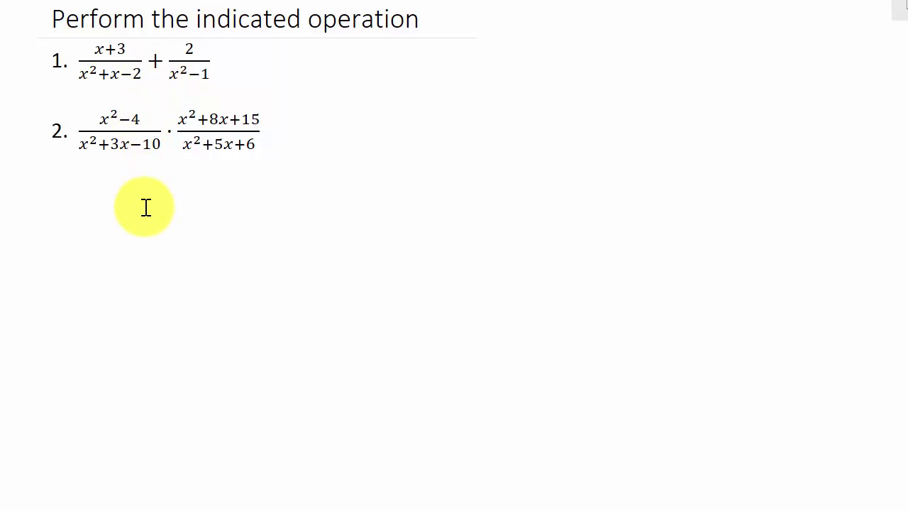
# Enter and evaluate (x+3)/(x^2+x-2)+2/(x^2-1) as the first wxMaxima input cell.
pyautogui.click(145, 207)
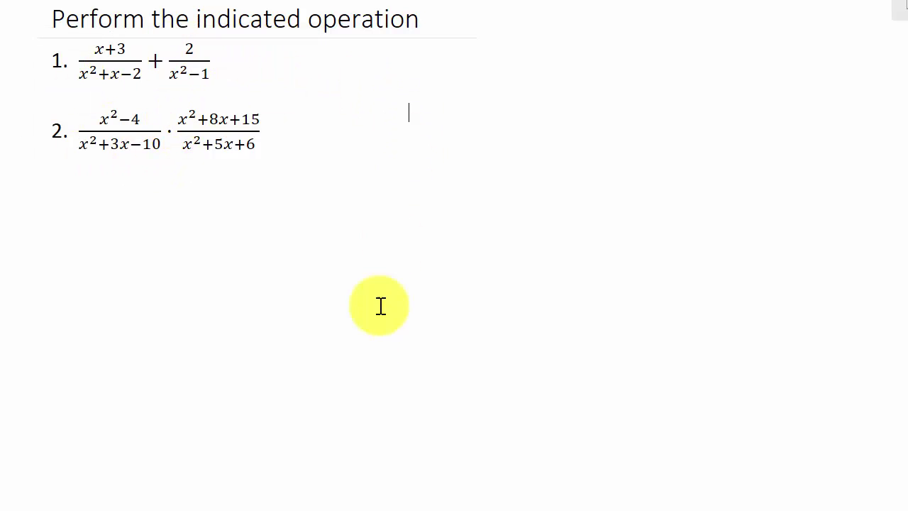
pyautogui.moveTo(322, 508)
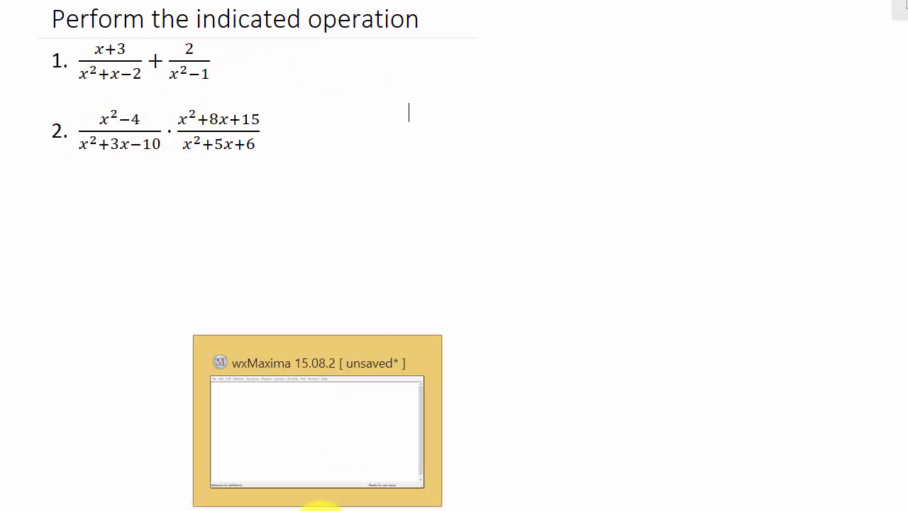
pyautogui.click(366, 478)
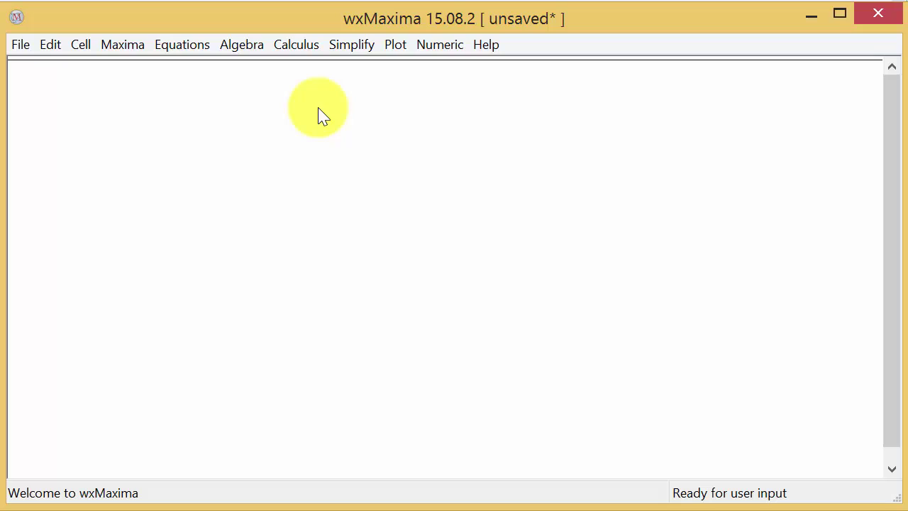
pyautogui.write('(')
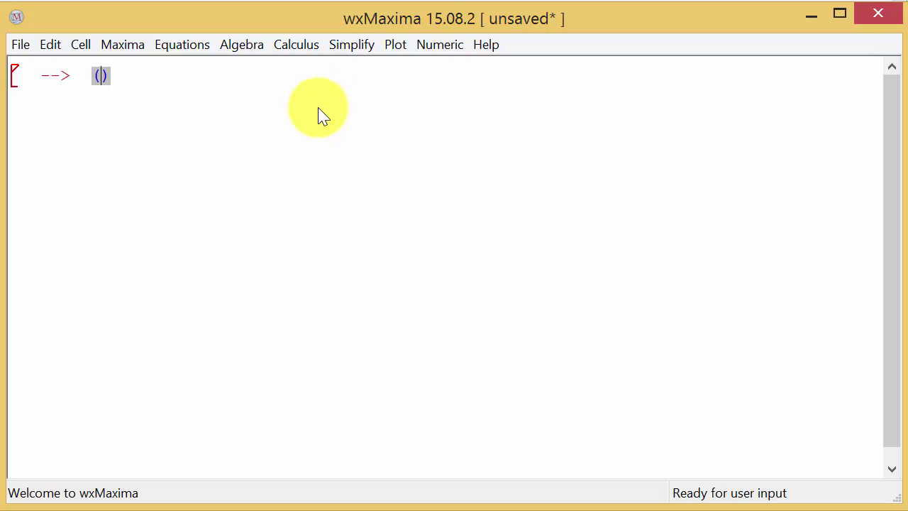
pyautogui.write('x+3')
pyautogui.press('Right')
pyautogui.write('/')
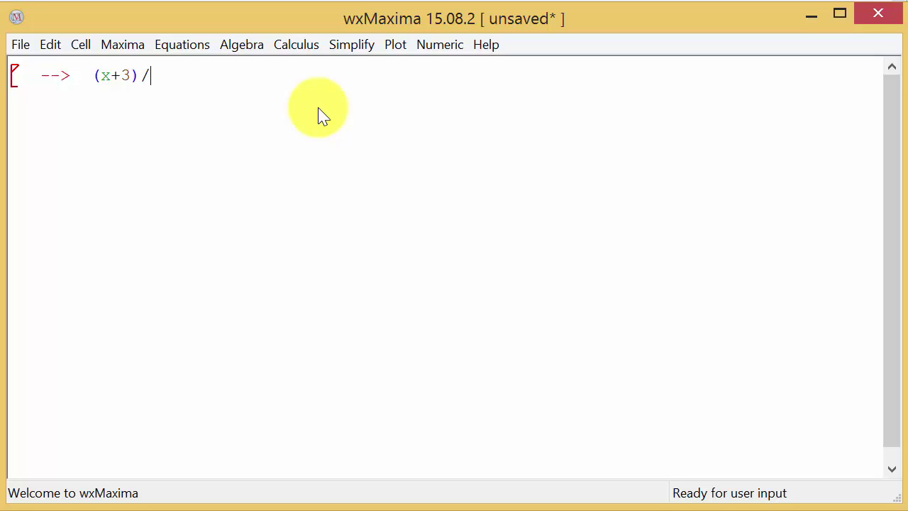
pyautogui.write('(x^2')
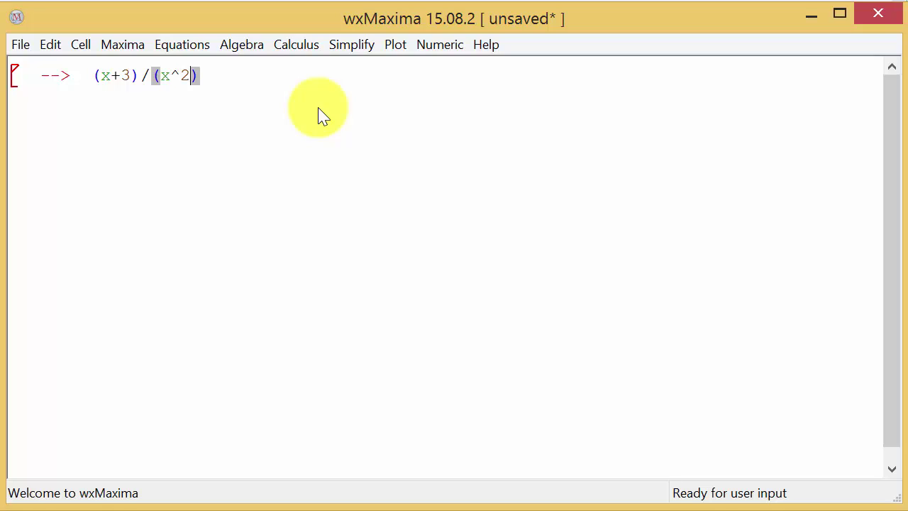
pyautogui.write('+x-2')
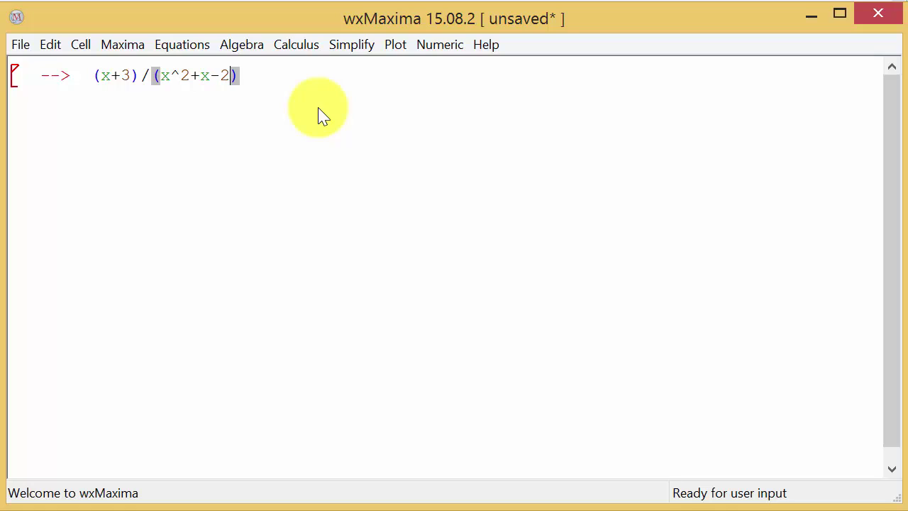
pyautogui.press('Right')
pyautogui.write('+')
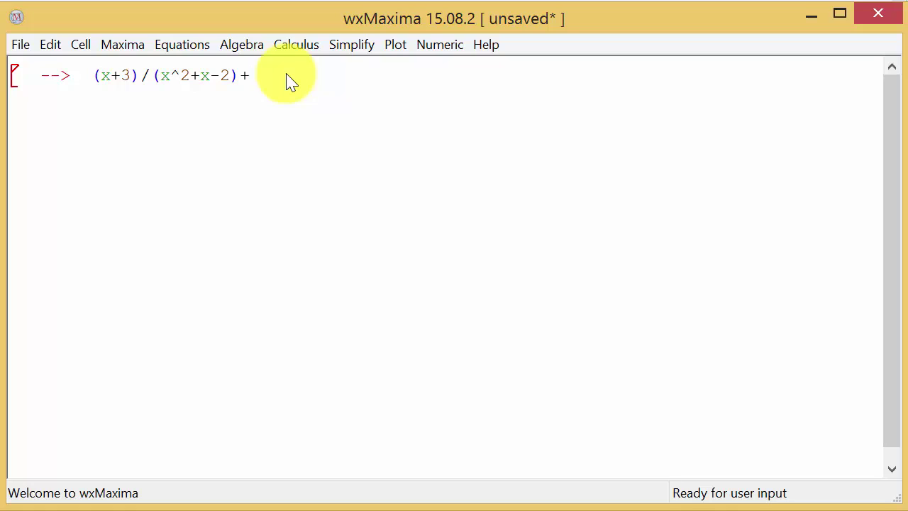
pyautogui.write('2/(x^2-1')
pyautogui.hotkey('shift', 'Return')
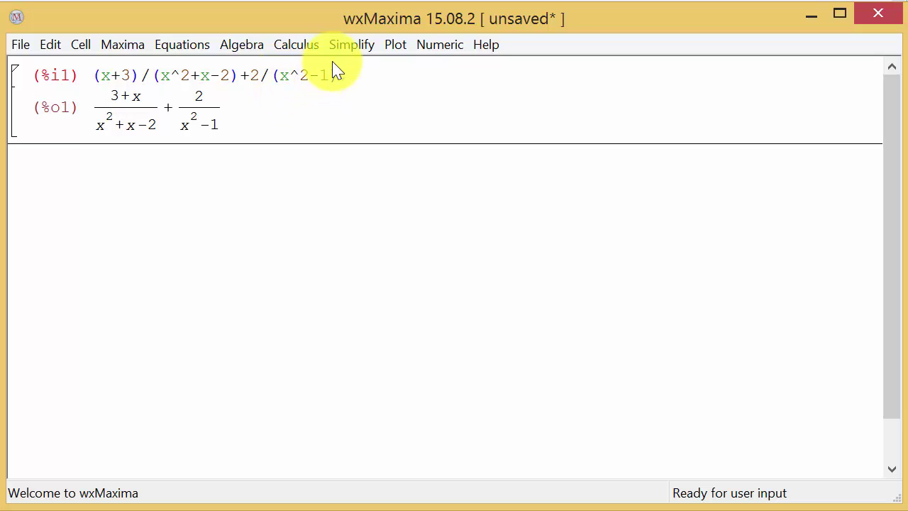
# Evaluate ratsimp(%) on the sum, giving (7+6x+x^2)/(x^3+2x^2-x-2).
pyautogui.click(362, 50)
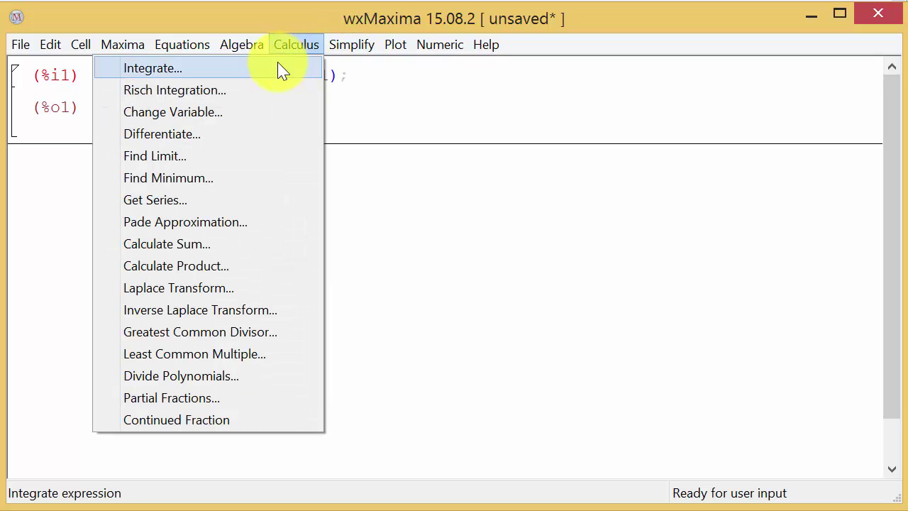
pyautogui.moveTo(389, 50)
pyautogui.moveTo(354, 43)
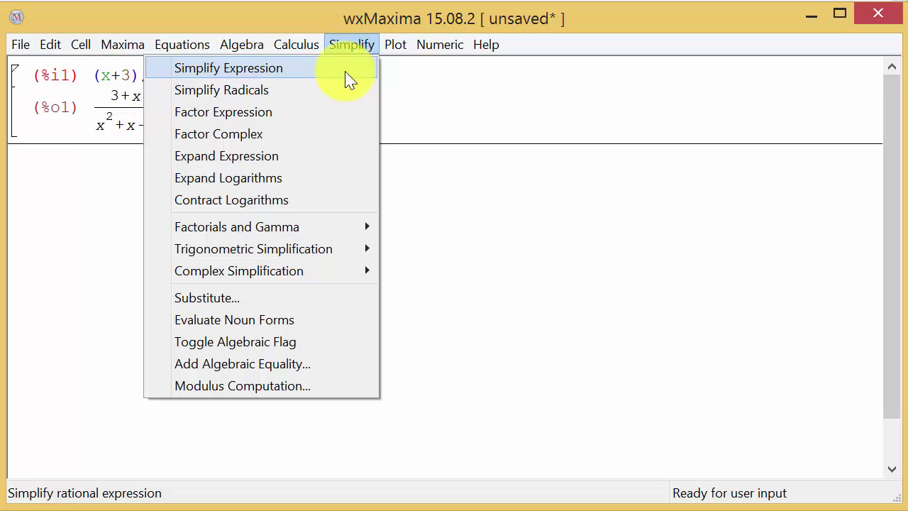
pyautogui.click(105, 201)
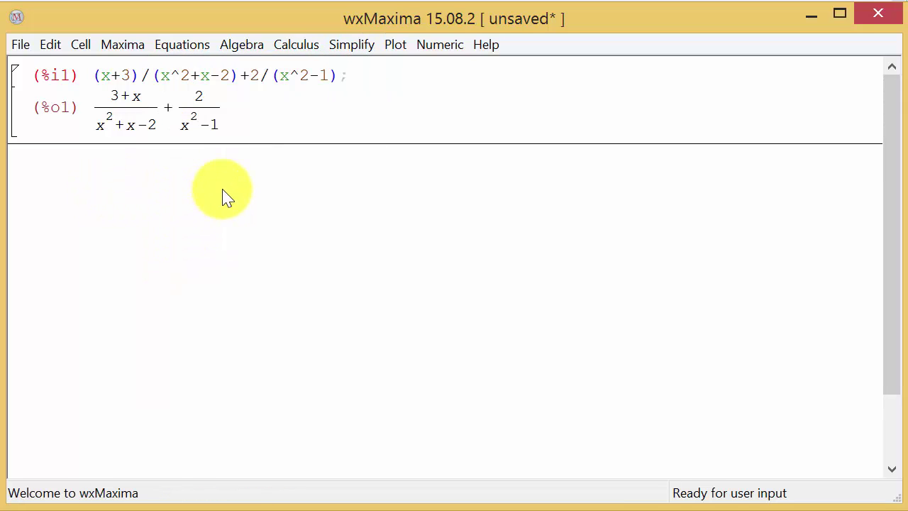
pyautogui.write('ratsimp(')
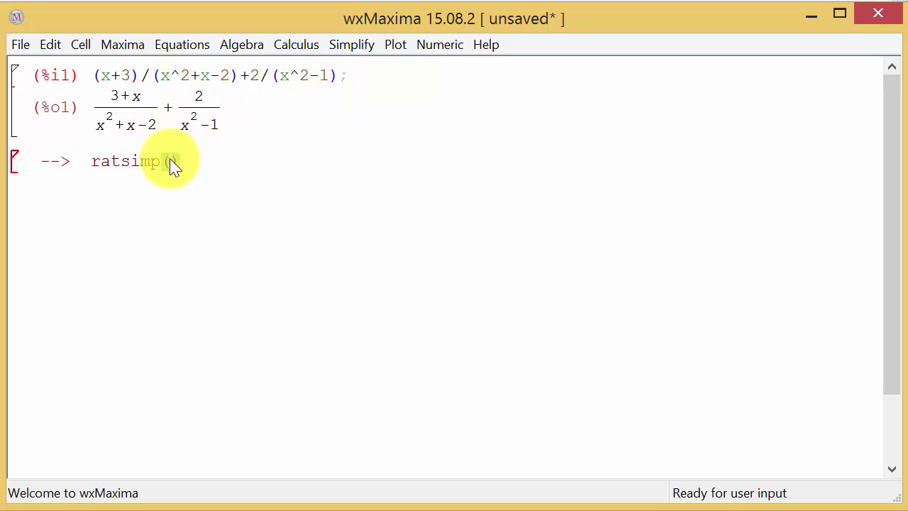
pyautogui.write('%')
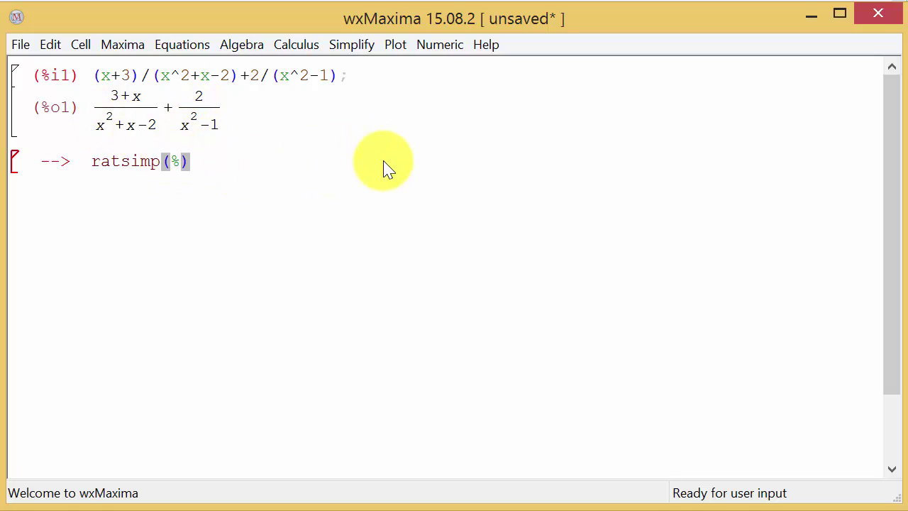
pyautogui.hotkey('shift', 'Return')
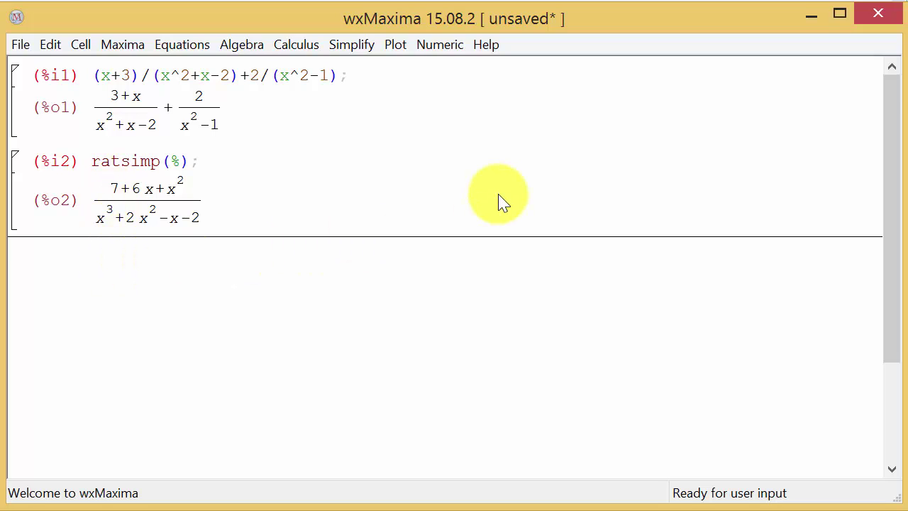
# Evaluate factor(%), giving (7+6x+x^2)/((x-1)(x+1)(x+2)).
pyautogui.write('factor')
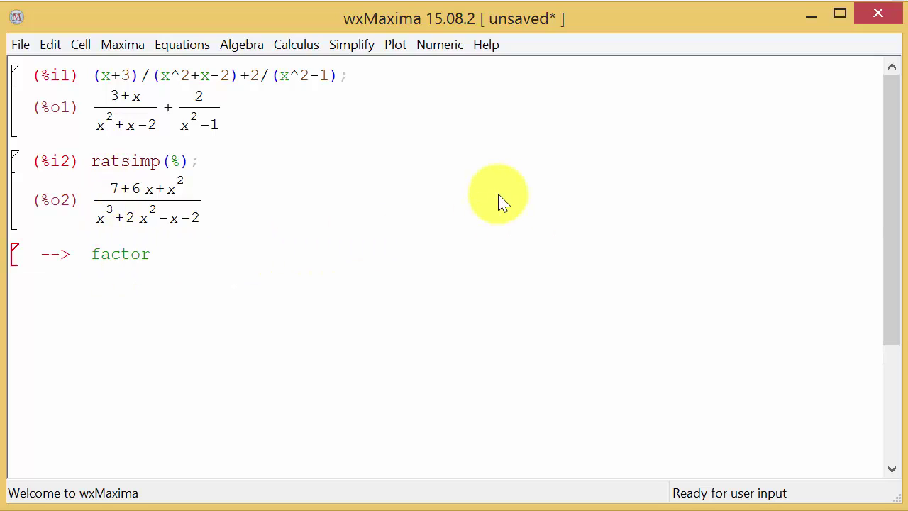
pyautogui.write('(*')
pyautogui.press('BackSpace')
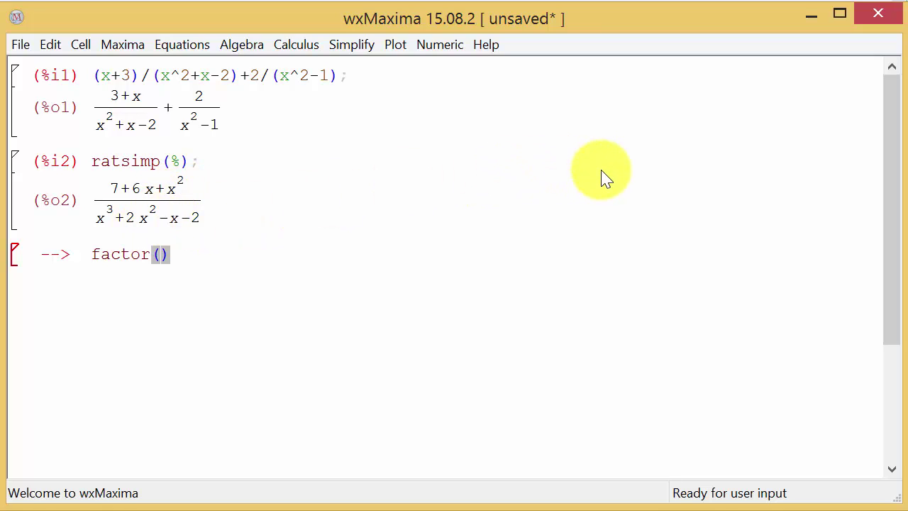
pyautogui.write('%')
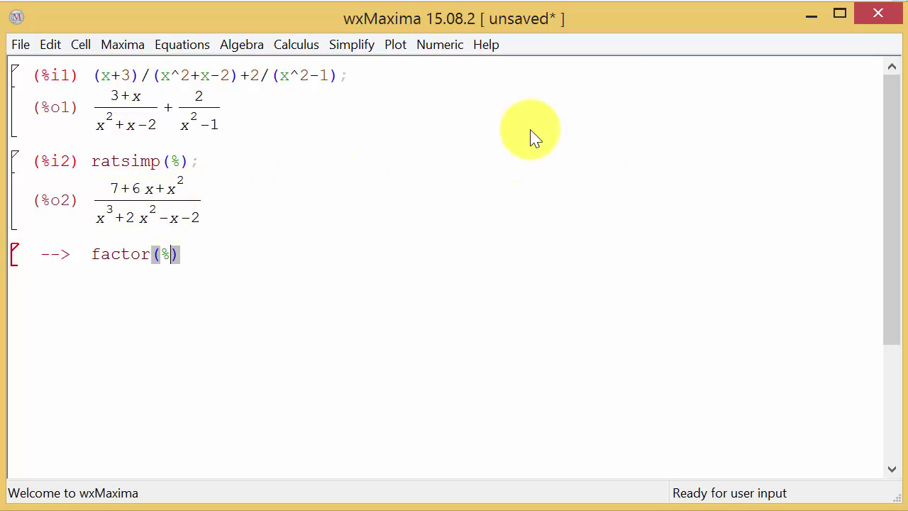
pyautogui.hotkey('shift', 'Return')
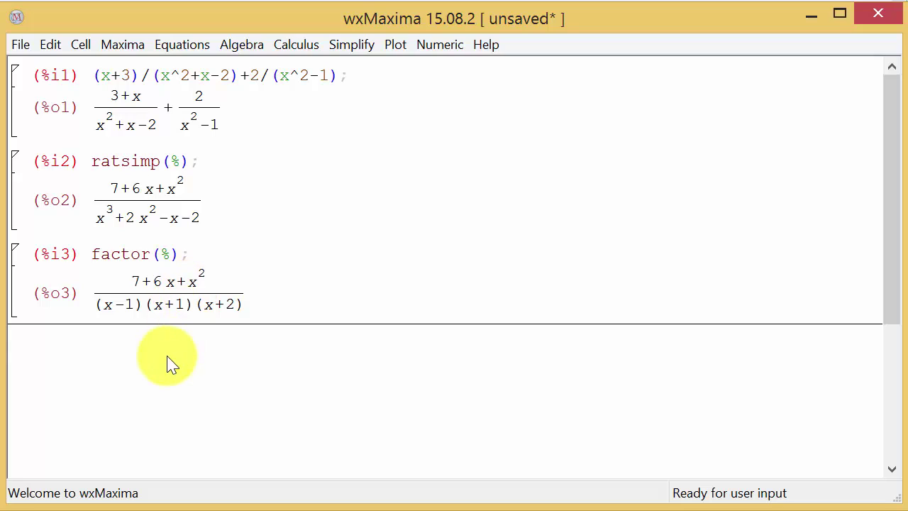
# Build ratsimp((x+3)/(x^2+x-2)+2/(x^2-1)) in a new cell by pasting the sum copied from %i1.
pyautogui.write('rat')
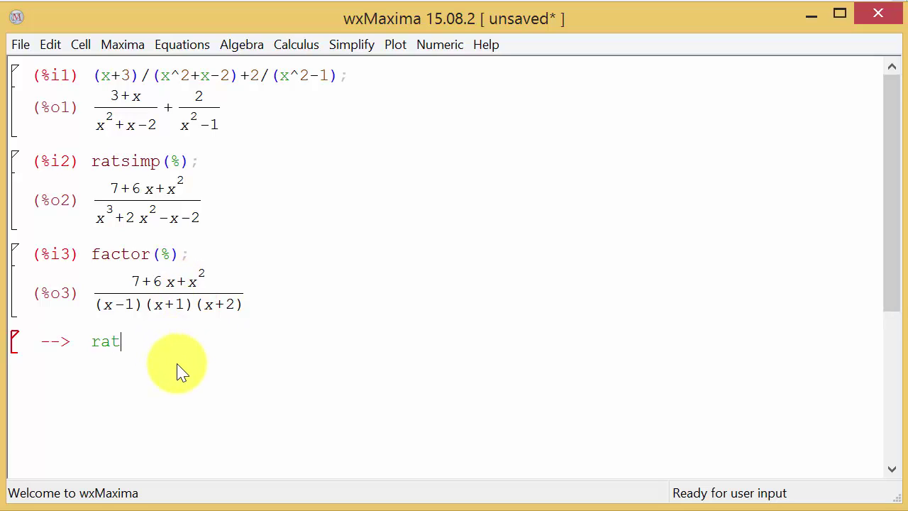
pyautogui.write('simp')
pyautogui.write('(')
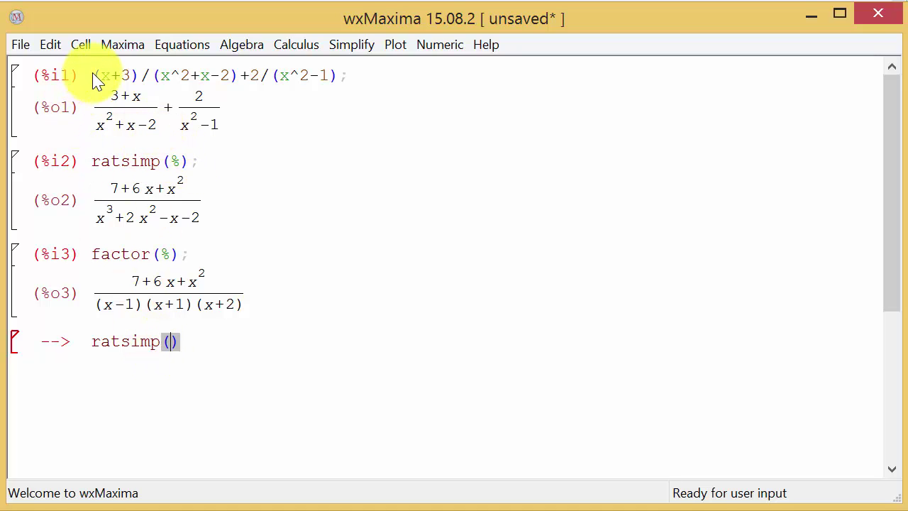
pyautogui.moveTo(93, 75); pyautogui.dragTo(341, 77)
pyautogui.rightClick(318, 81)
pyautogui.click(351, 111)
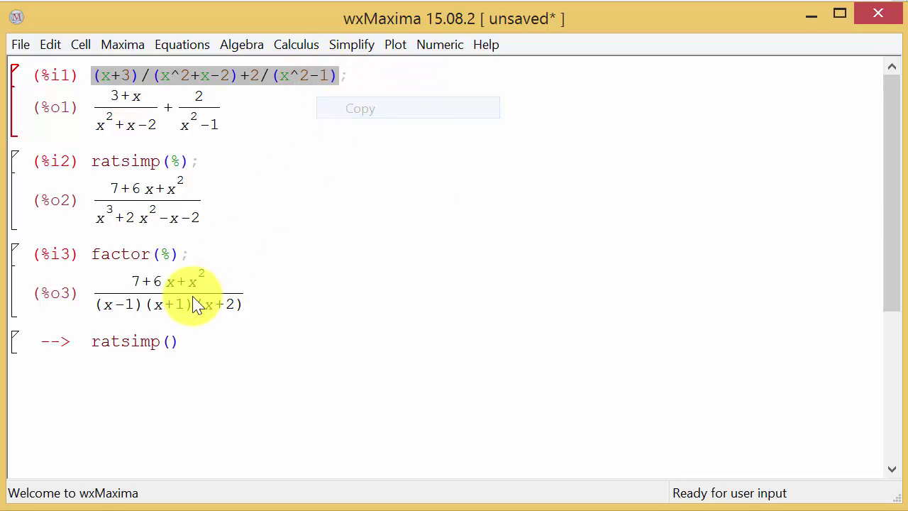
pyautogui.click(170, 343)
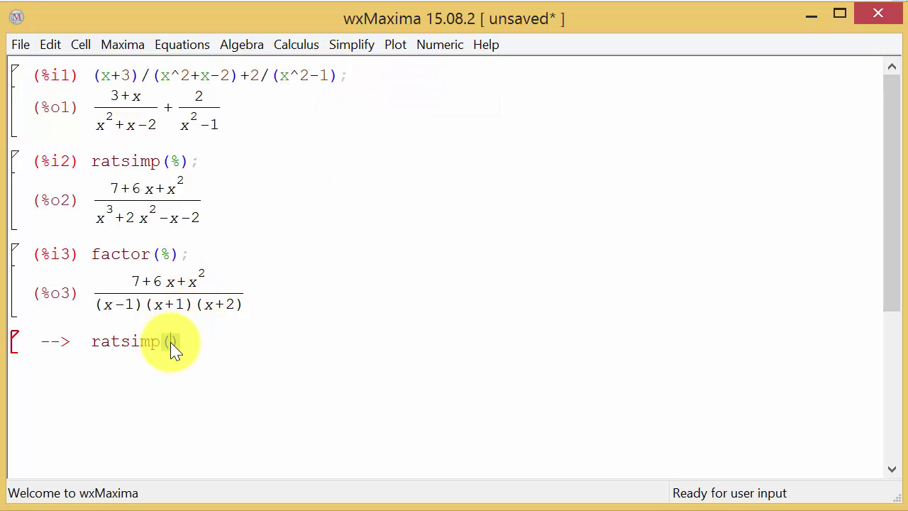
pyautogui.rightClick(170, 343)
pyautogui.click(208, 401)
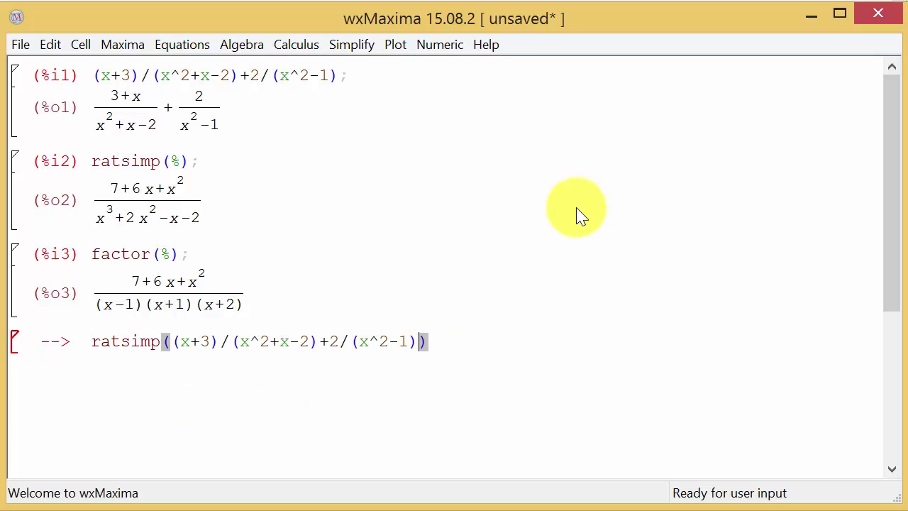
# Evaluate the ratsimp cell, then rewrite it as factor(ratsimp(...)) and evaluate to get the factored fraction.
pyautogui.hotkey('shift', 'Return')
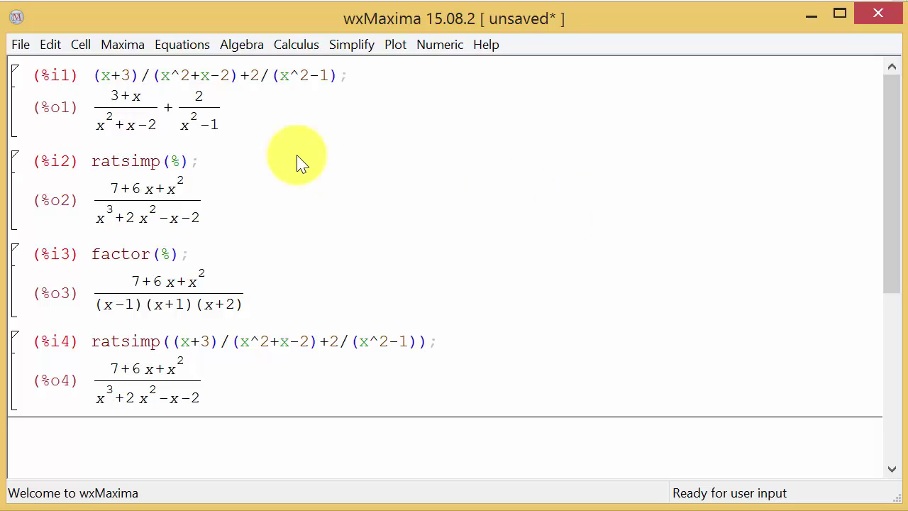
pyautogui.click(93, 343)
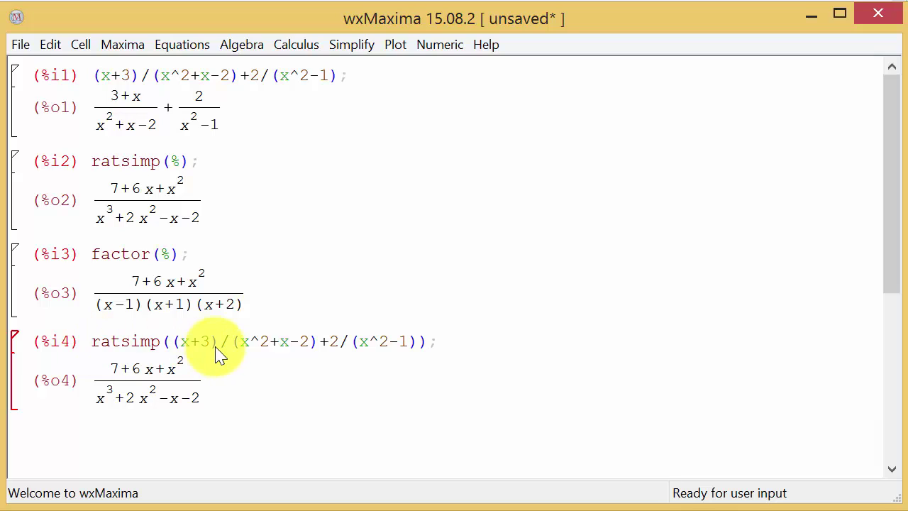
pyautogui.write('factor')
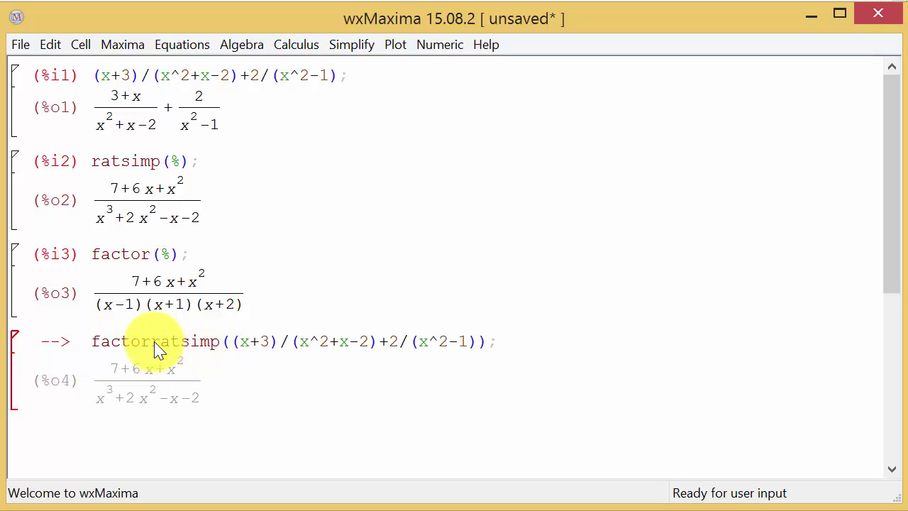
pyautogui.moveTo(154, 342); pyautogui.dragTo(492, 348)
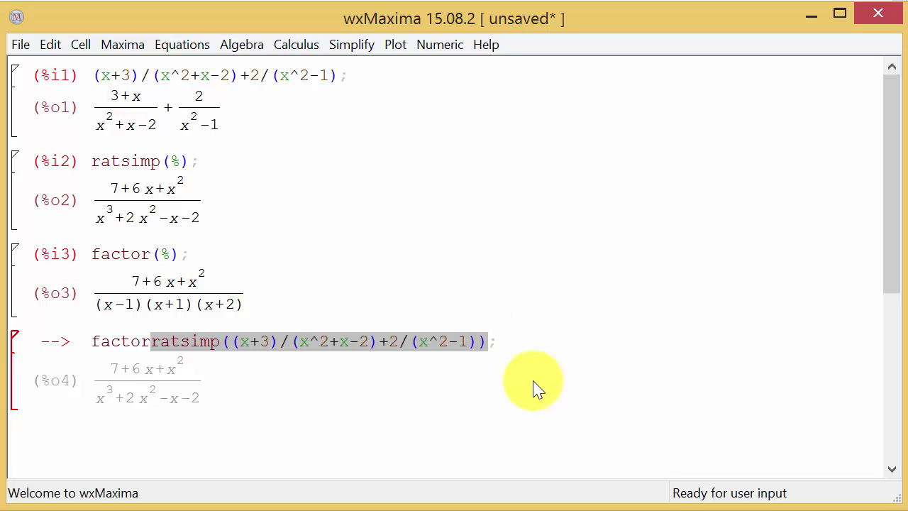
pyautogui.write('(')
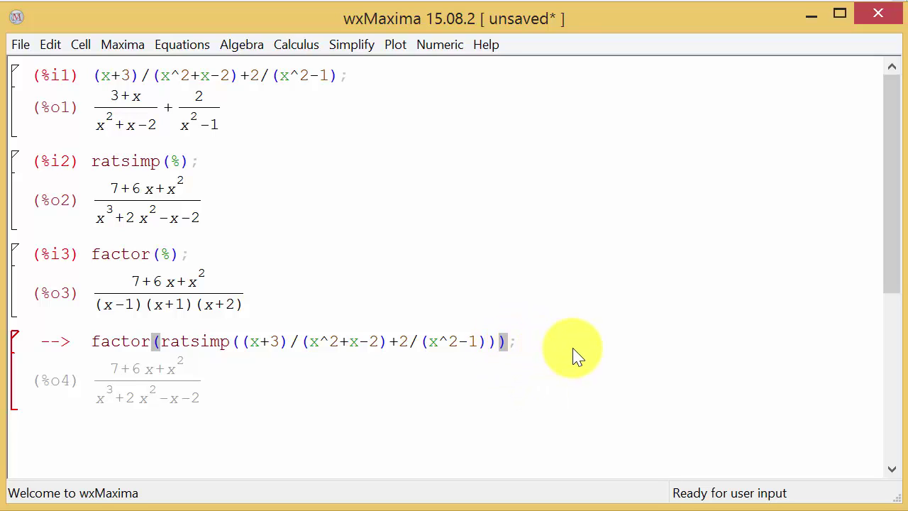
pyautogui.hotkey('shift', 'Return')
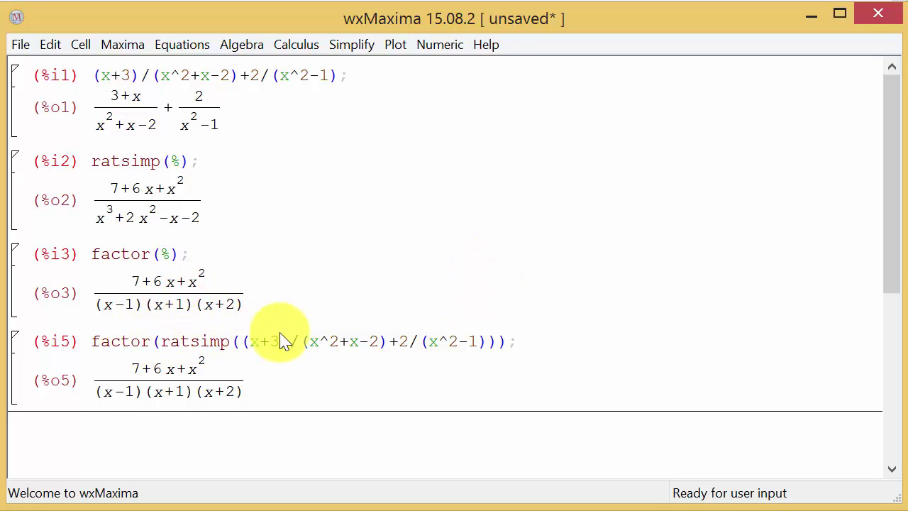
pyautogui.scroll(-1, 475, 322)
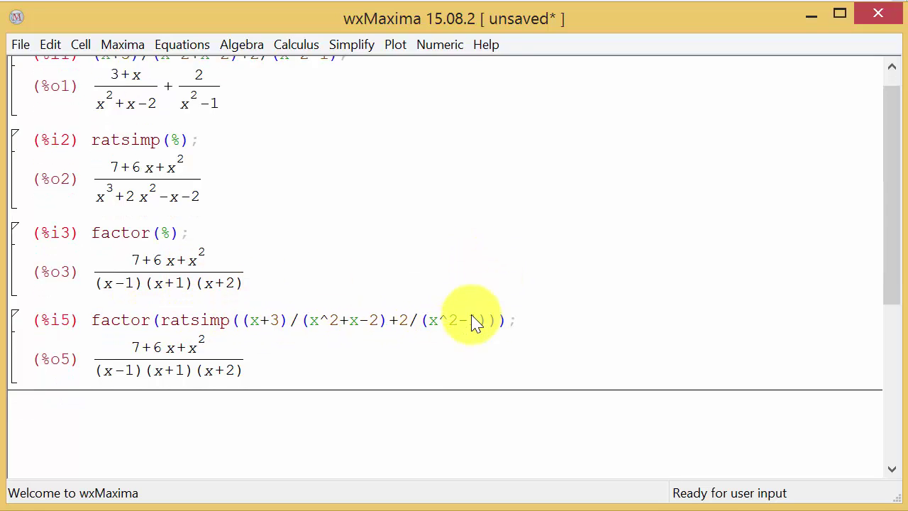
pyautogui.scroll(1, 464, 319)
pyautogui.scroll(-1, 440, 316)
pyautogui.scroll(-3, 419, 312)
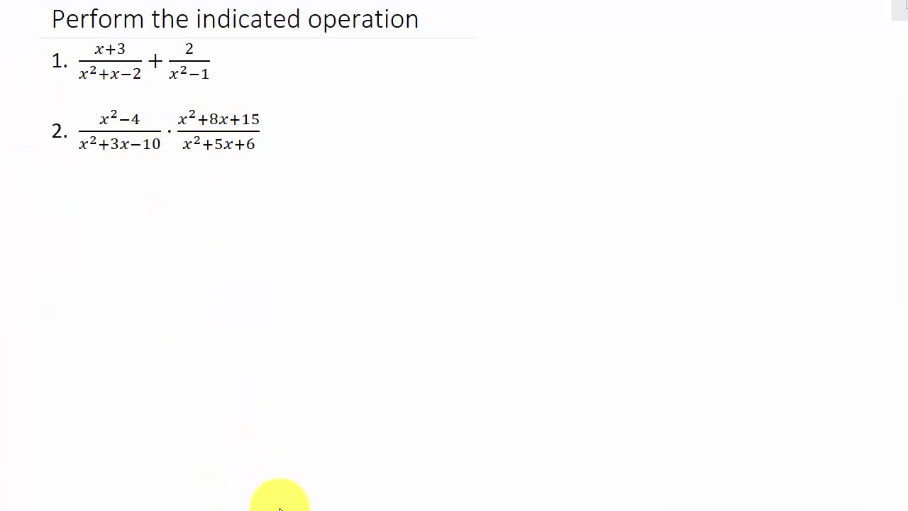
pyautogui.moveTo(273, 507)
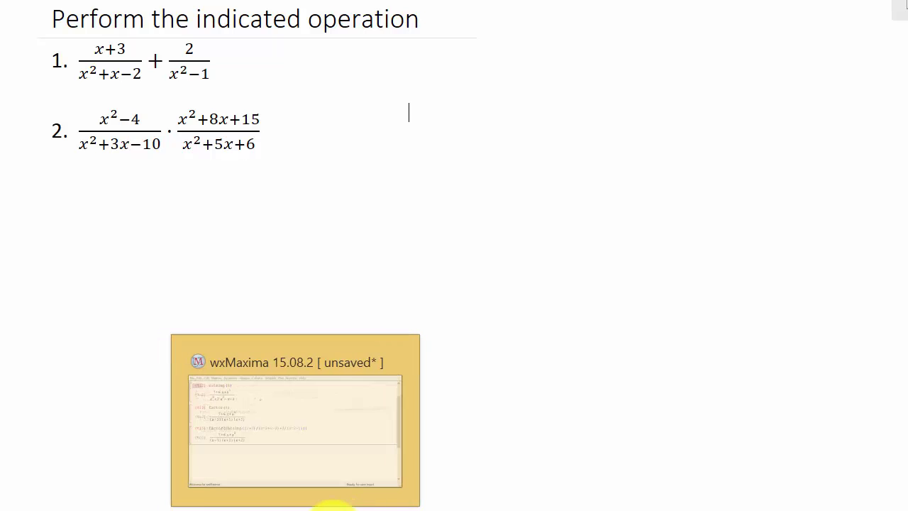
pyautogui.click(325, 502)
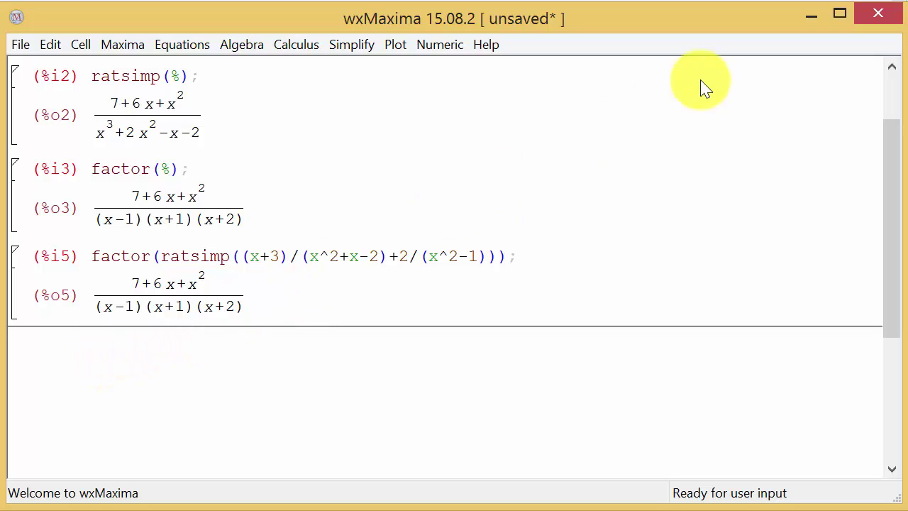
# Paste and evaluate ((x^2-4)/(x^2+3*x-10))*((x^2+8*x+15)/(x^2+5*x+6)) as a new cell.
pyautogui.hotkey('ctrl', 'v')
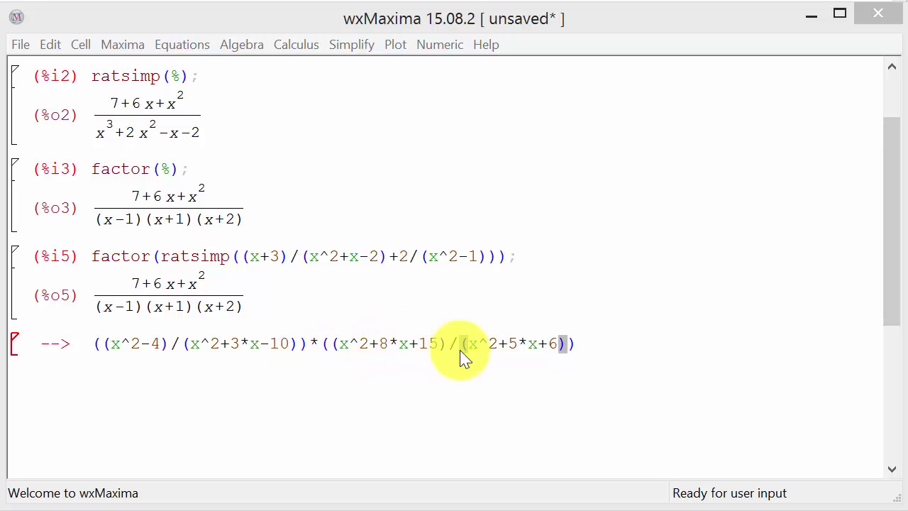
pyautogui.click(380, 344)
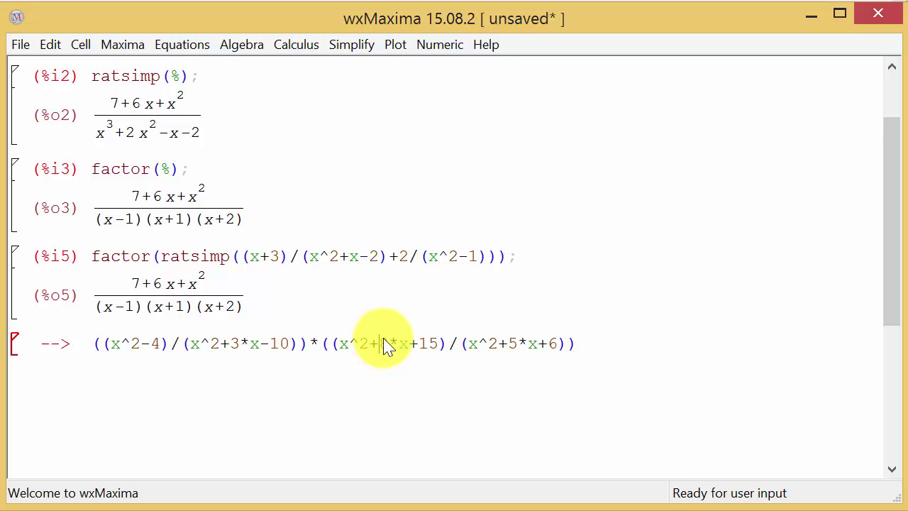
pyautogui.click(572, 348)
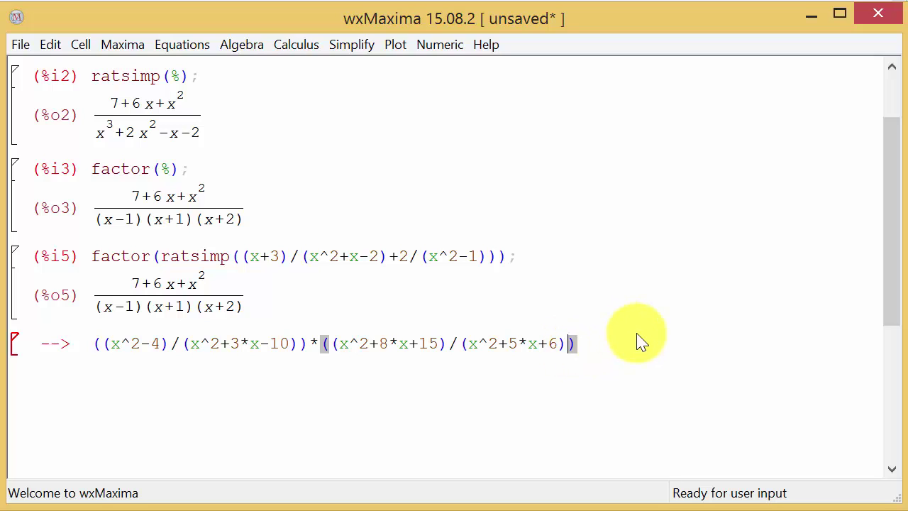
pyautogui.hotkey('shift', 'Return')
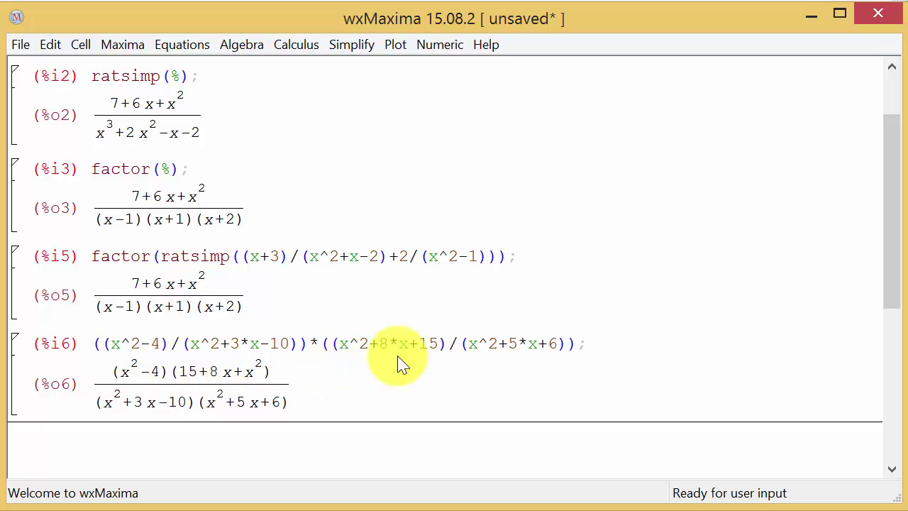
pyautogui.scroll(-1, 483, 337)
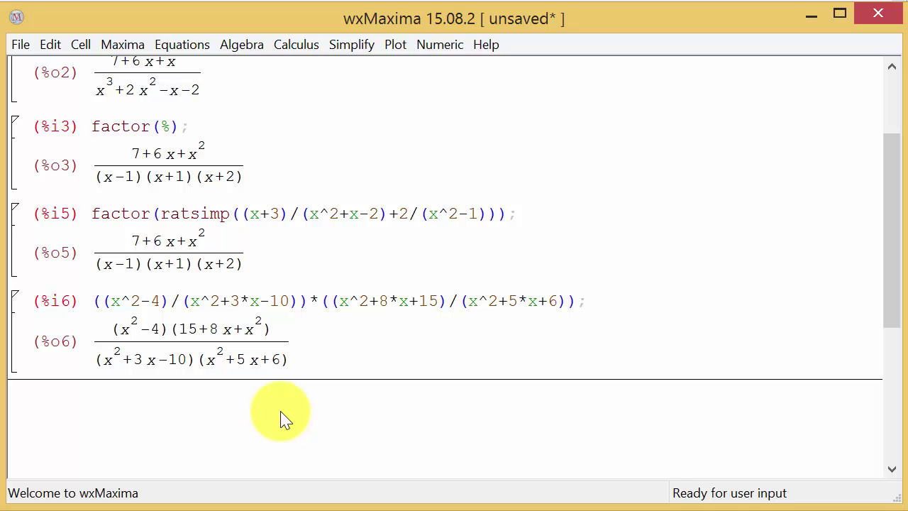
# Evaluate ratsimp(%) on the product, which reduces to 1.
pyautogui.write('rat')
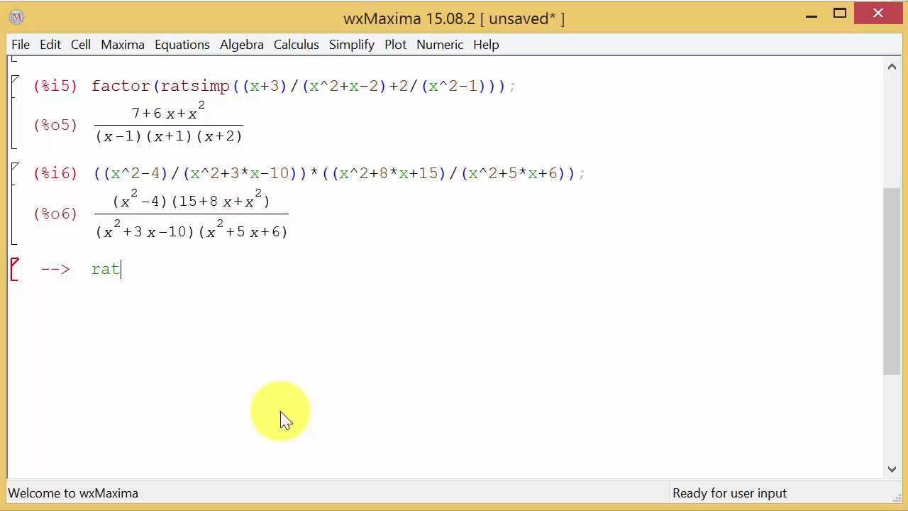
pyautogui.write('simp(')
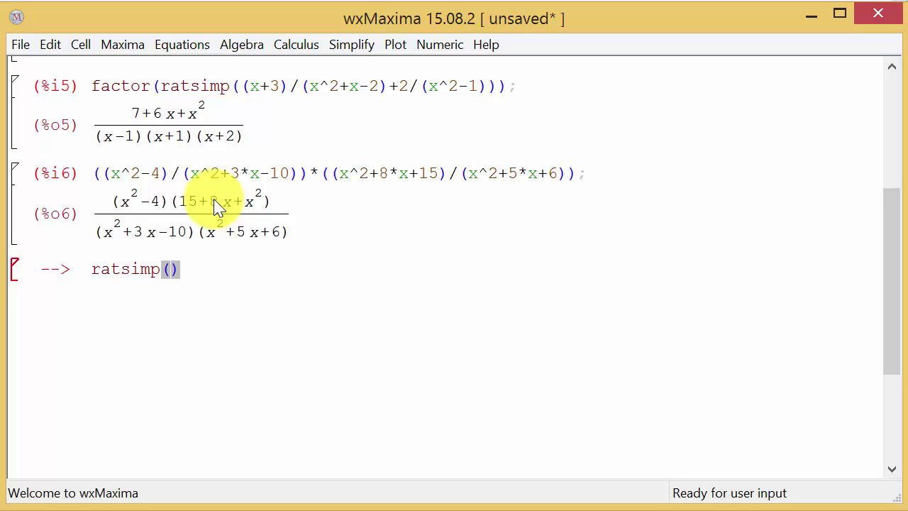
pyautogui.write('%')
pyautogui.hotkey('shift', 'Return')
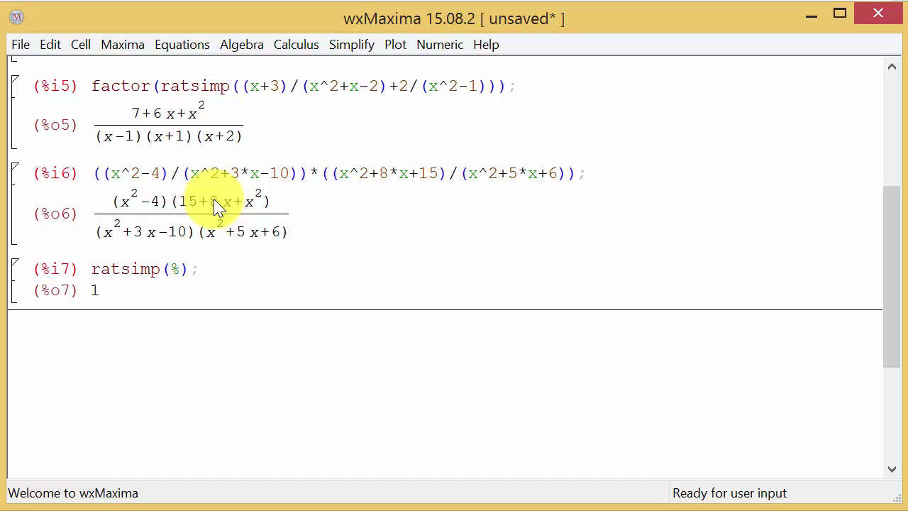
pyautogui.scroll(5, 217, 205)
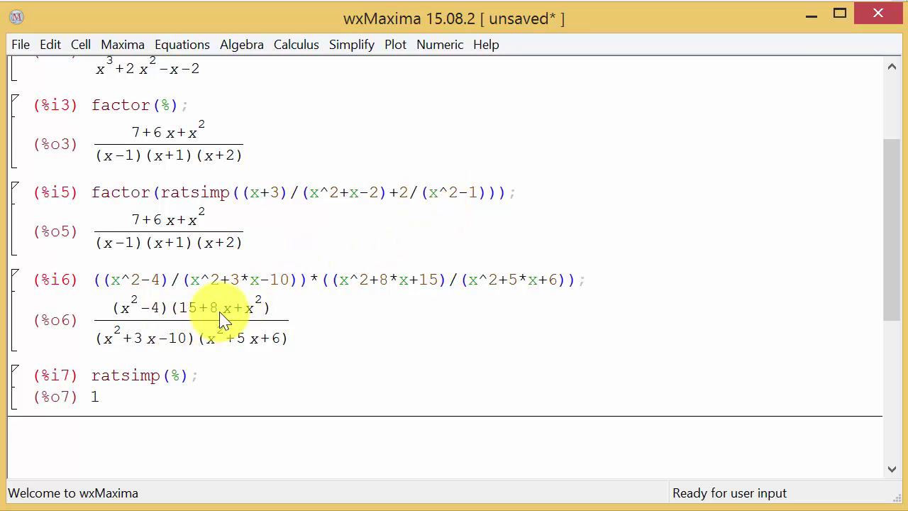
pyautogui.scroll(1, 222, 320)
pyautogui.scroll(-1, 222, 319)
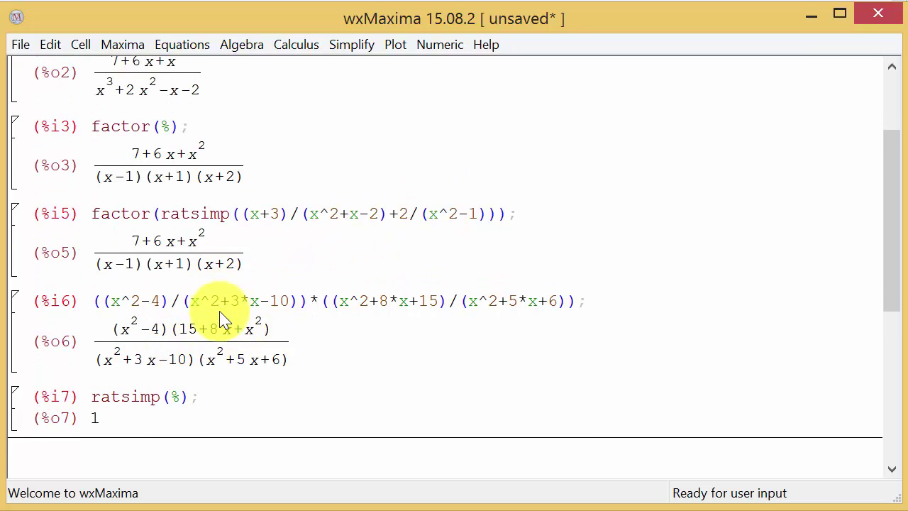
pyautogui.scroll(2, 222, 319)
pyautogui.scroll(-2, 222, 320)
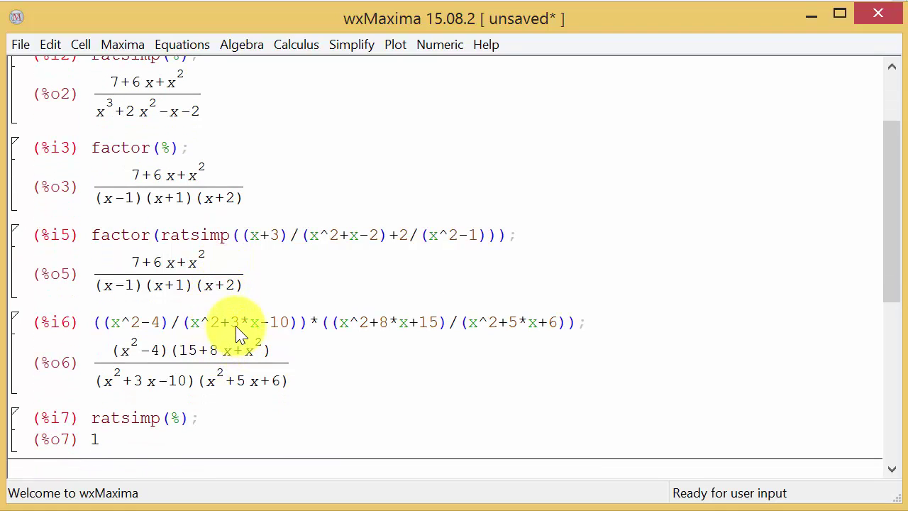
pyautogui.scroll(3, 239, 334)
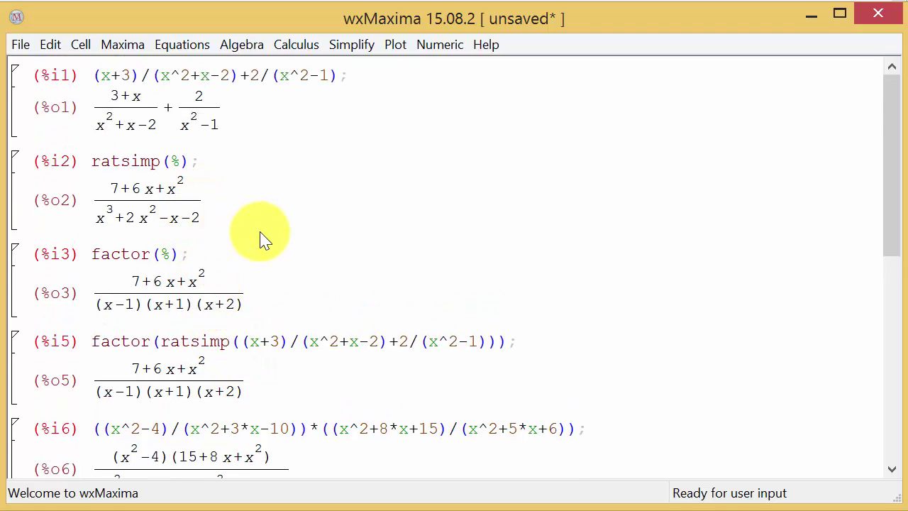
pyautogui.scroll(-1, 263, 237)
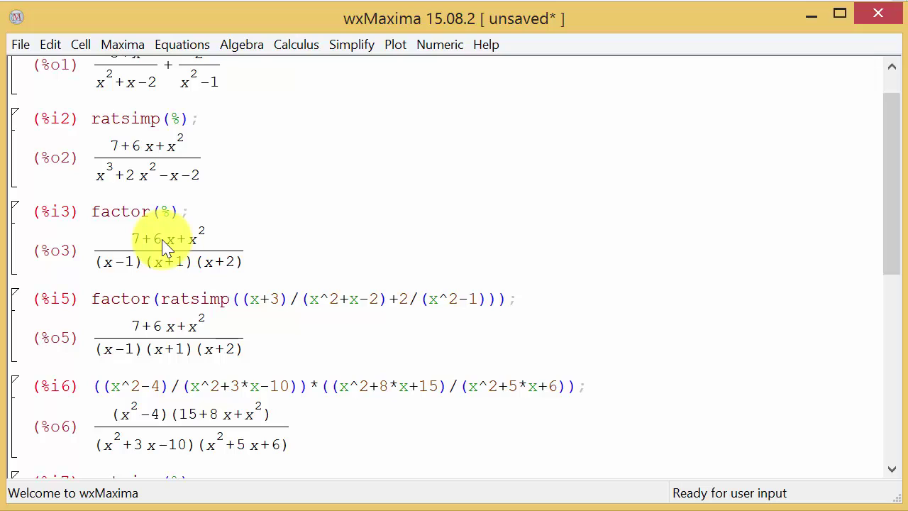
pyautogui.scroll(1, 163, 245)
pyautogui.scroll(-1, 238, 206)
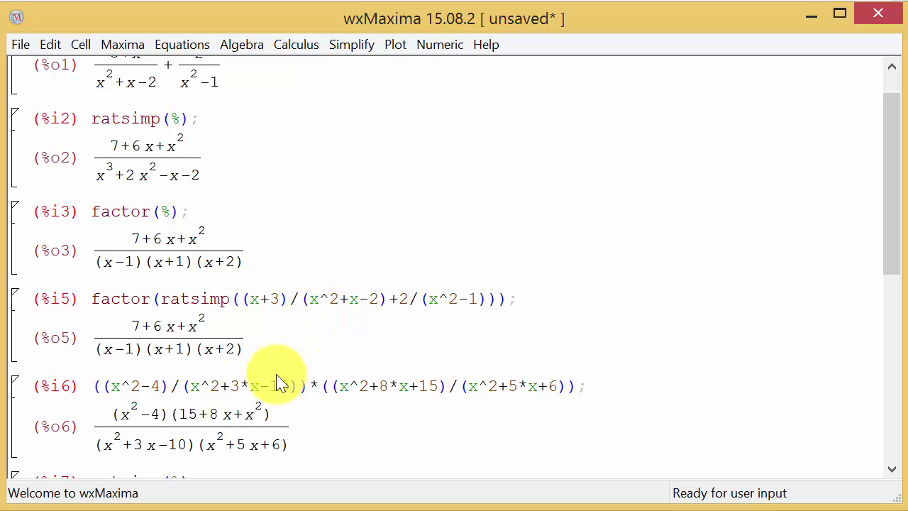
pyautogui.scroll(-1, 273, 370)
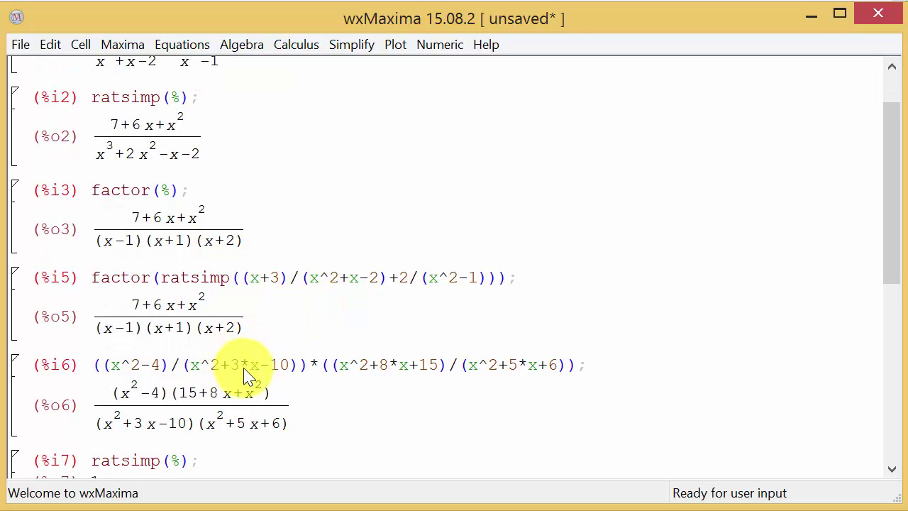